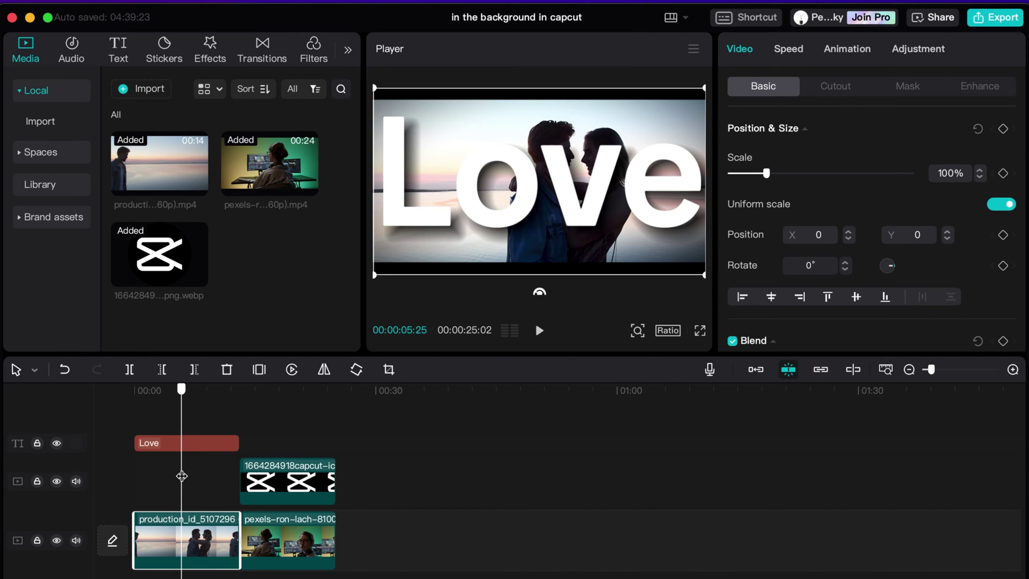
{"action": "left_click", "coordinate": [150, 473]}
{"action": "left_click", "coordinate": [187, 432]}
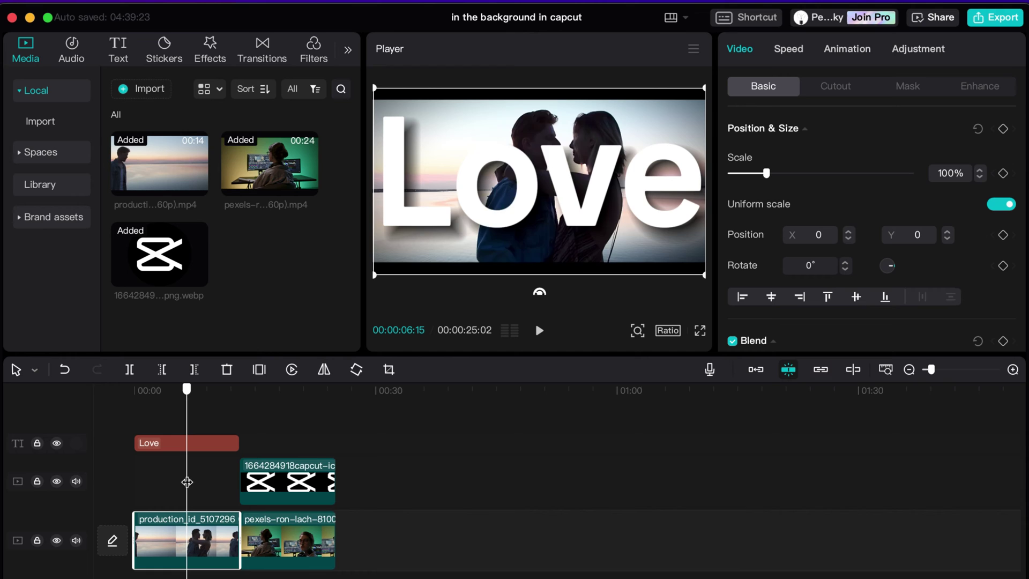
{"action": "left_click", "coordinate": [180, 443]}
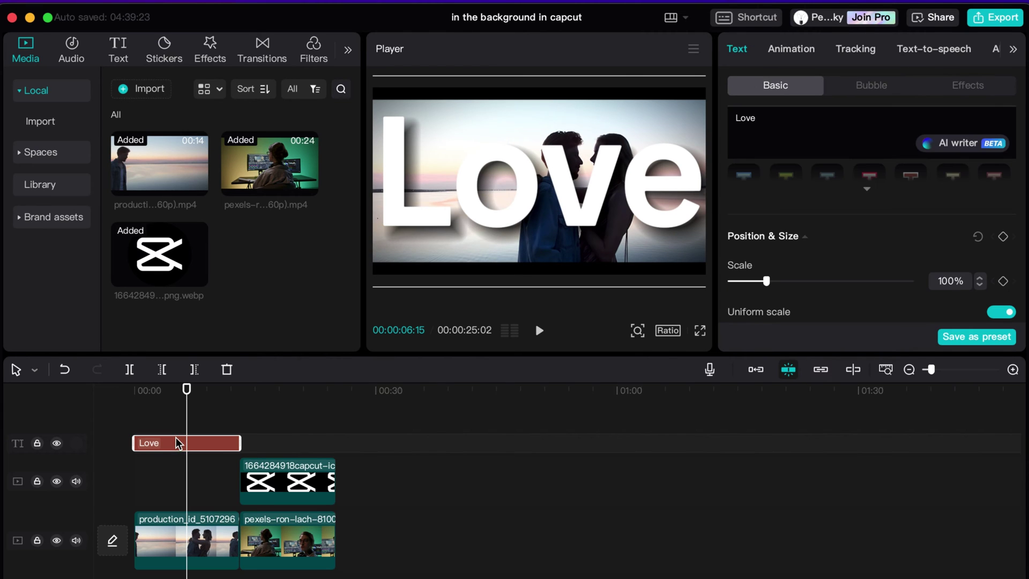
{"action": "left_click", "coordinate": [194, 477]}
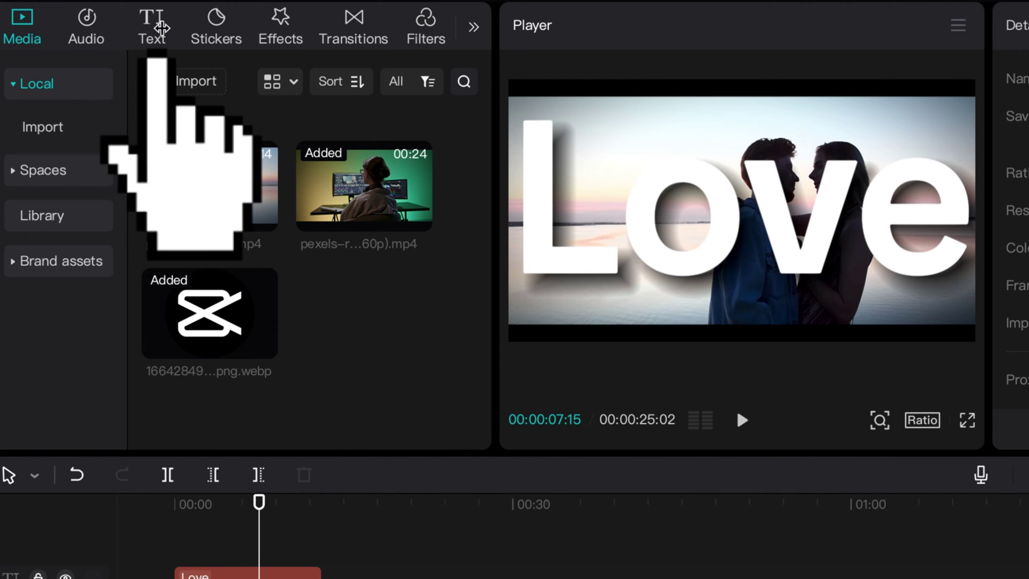
Show the text presets, abandon adding a Default text clip, and select the Love title
{"action": "left_click", "coordinate": [162, 28]}
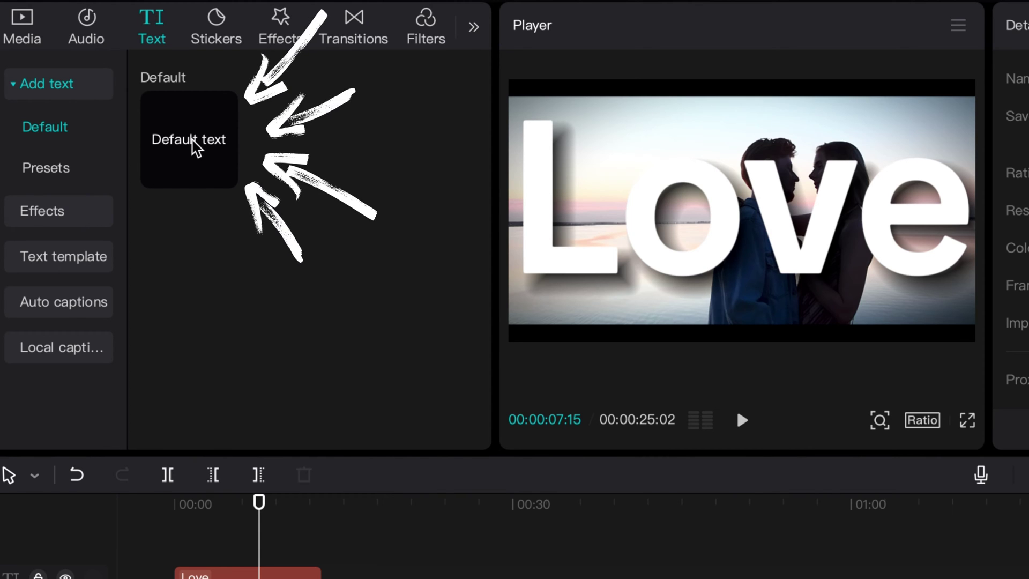
{"action": "mouse_move", "coordinate": [197, 143]}
{"action": "left_click_drag", "start_coordinate": [193, 140], "coordinate": [211, 395]}
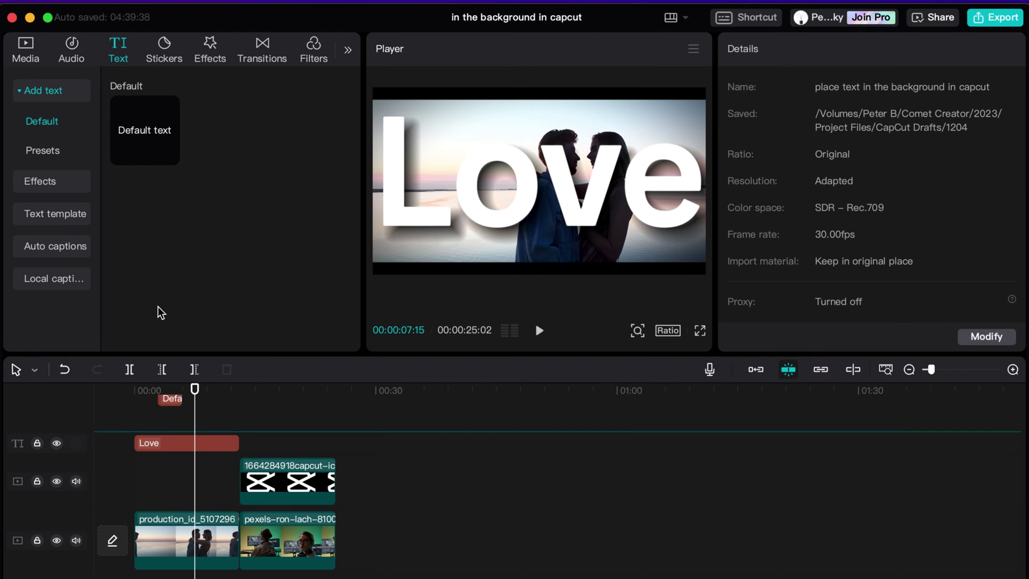
{"action": "left_click_drag", "start_coordinate": [160, 312], "coordinate": [153, 170]}
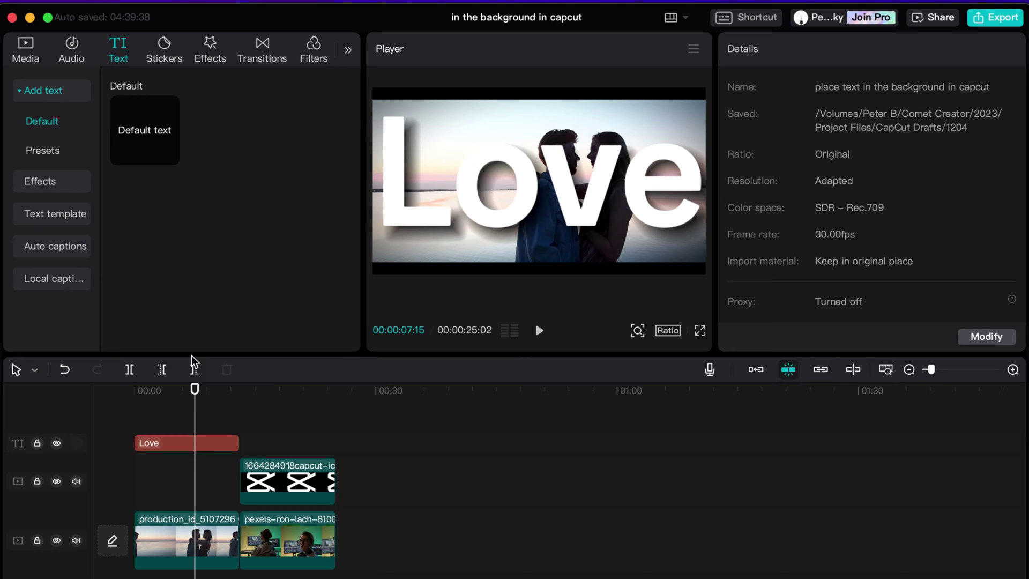
{"action": "left_click", "coordinate": [191, 445]}
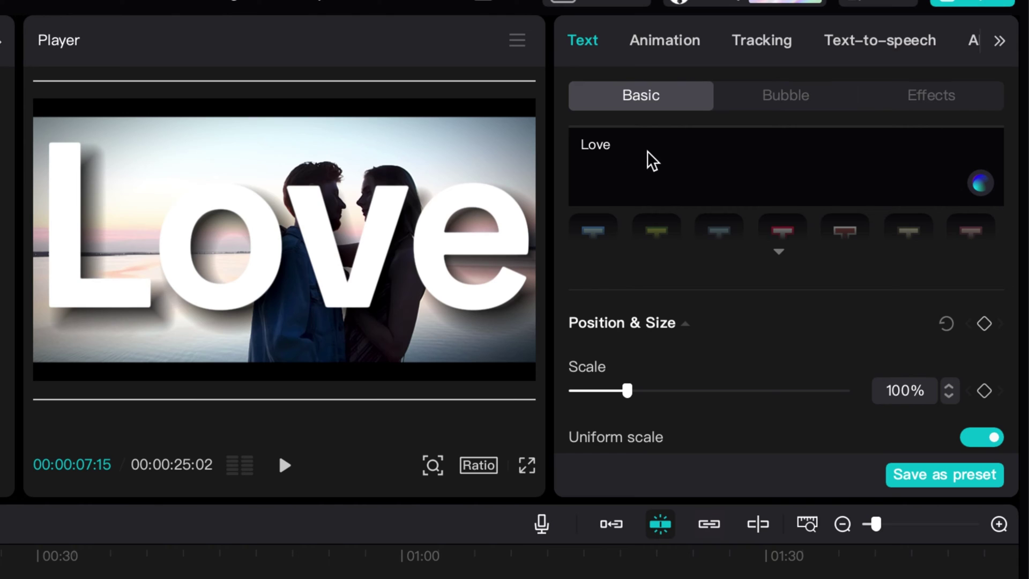
Turn on Blend in the Love title's Basic text settings
{"action": "left_click", "coordinate": [645, 150]}
{"action": "scroll", "coordinate": [729, 396], "scroll_direction": "down", "scroll_amount": 2}
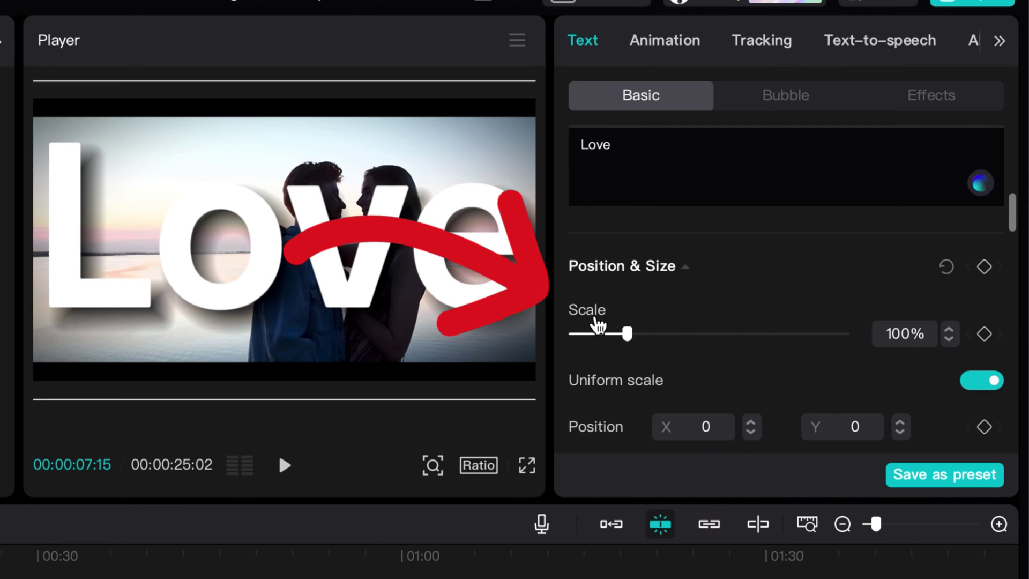
{"action": "scroll", "coordinate": [667, 340], "scroll_direction": "down", "scroll_amount": 3}
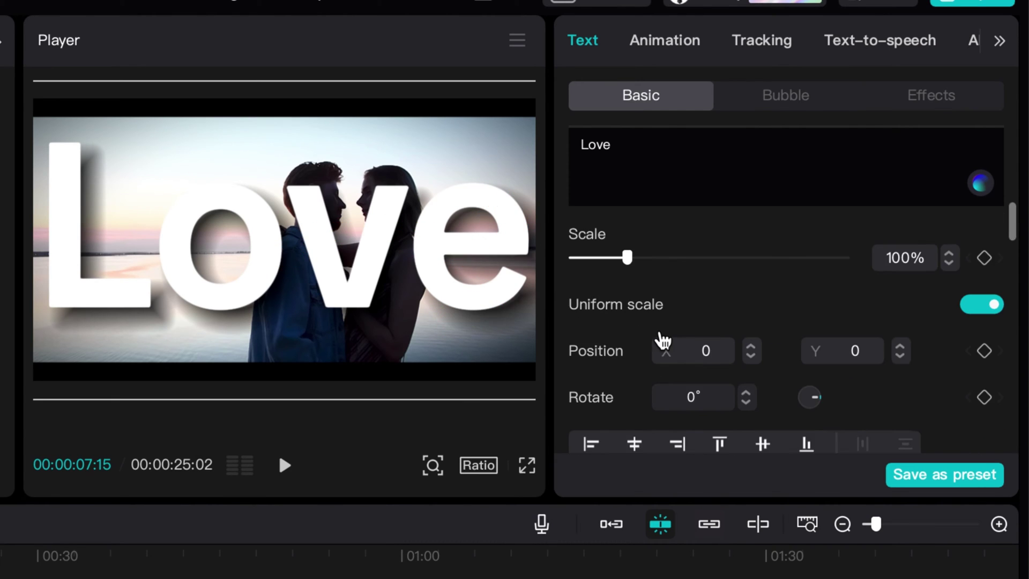
{"action": "scroll", "coordinate": [662, 339], "scroll_direction": "down", "scroll_amount": 9}
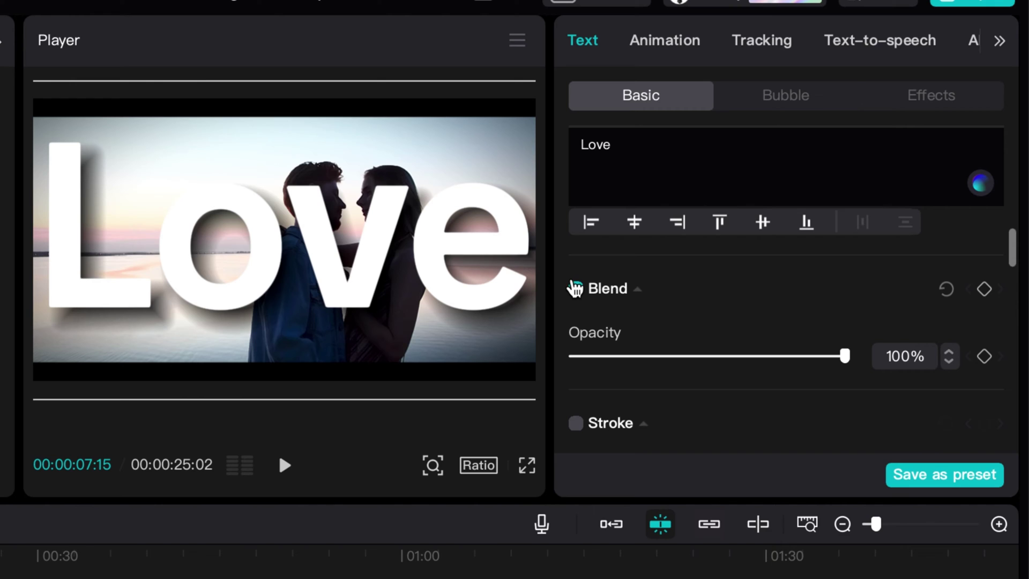
{"action": "left_click", "coordinate": [575, 288]}
Review the black shadow at 80% opacity and 33% blur, then jump the preview ahead
{"action": "scroll", "coordinate": [657, 344], "scroll_direction": "down", "scroll_amount": 12}
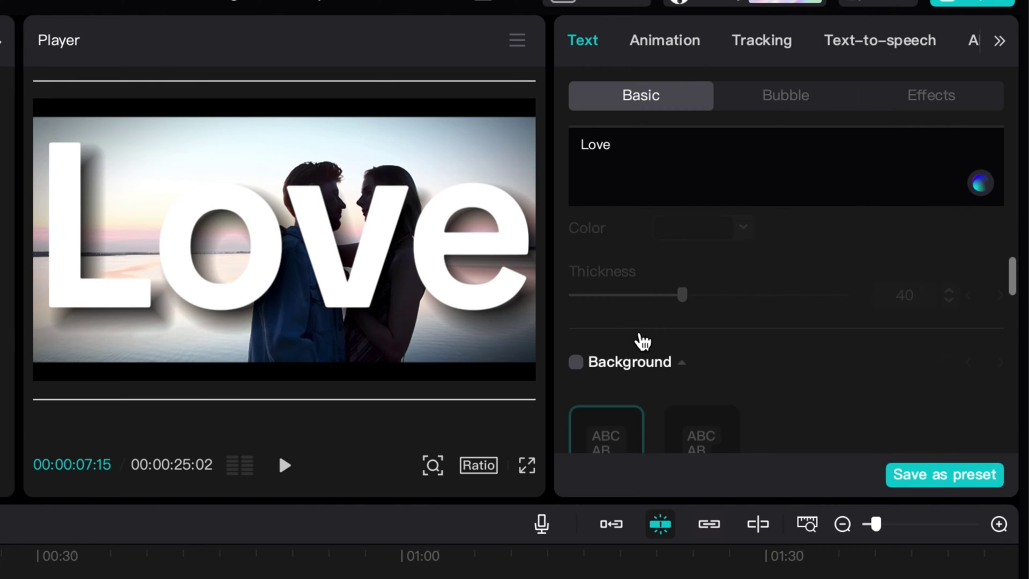
{"action": "scroll", "coordinate": [617, 345], "scroll_direction": "down", "scroll_amount": 15}
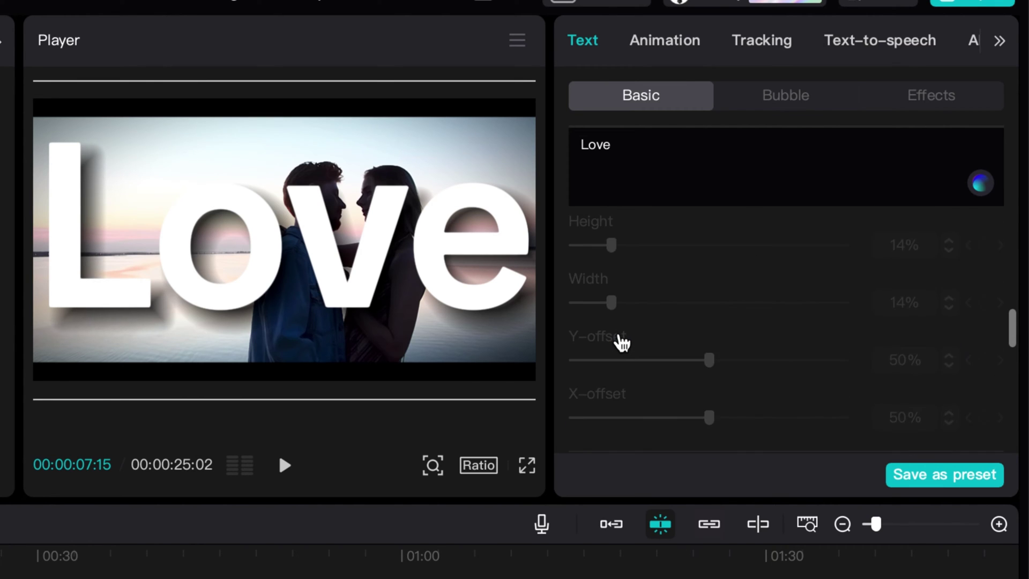
{"action": "scroll", "coordinate": [617, 343], "scroll_direction": "up", "scroll_amount": 18}
{"action": "scroll", "coordinate": [620, 346], "scroll_direction": "down", "scroll_amount": 10}
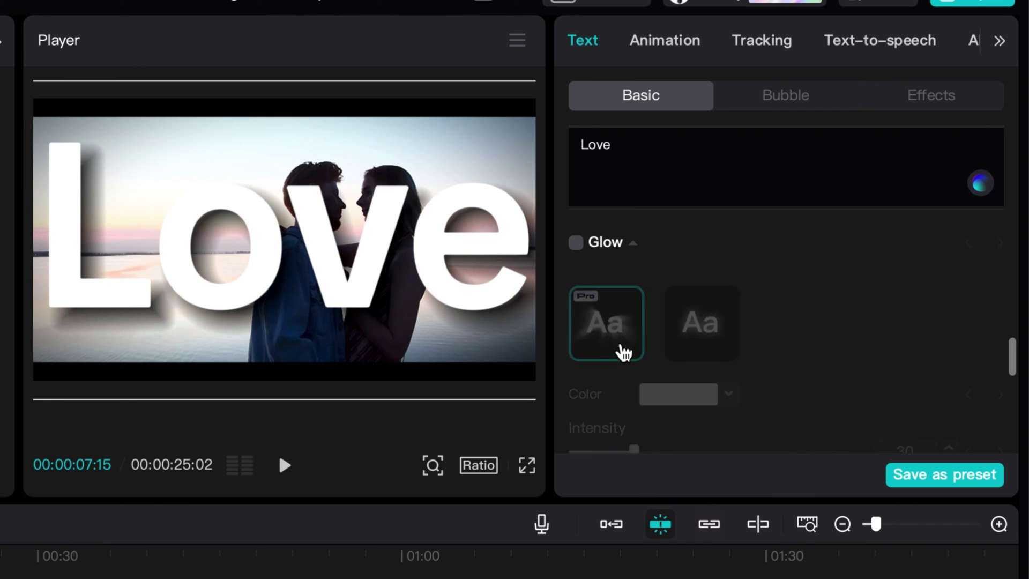
{"action": "scroll", "coordinate": [627, 354], "scroll_direction": "up", "scroll_amount": 2}
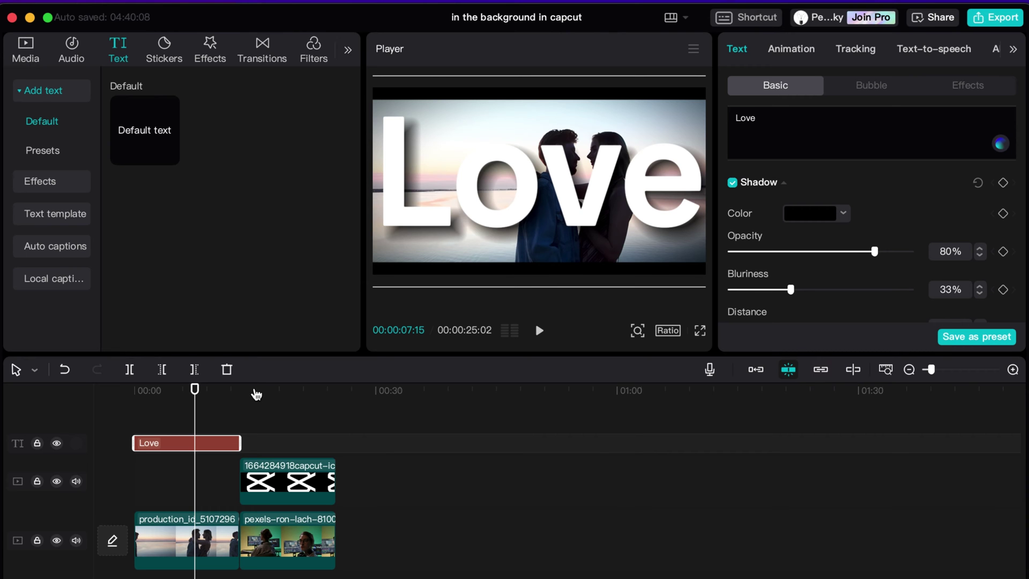
{"action": "left_click", "coordinate": [255, 394]}
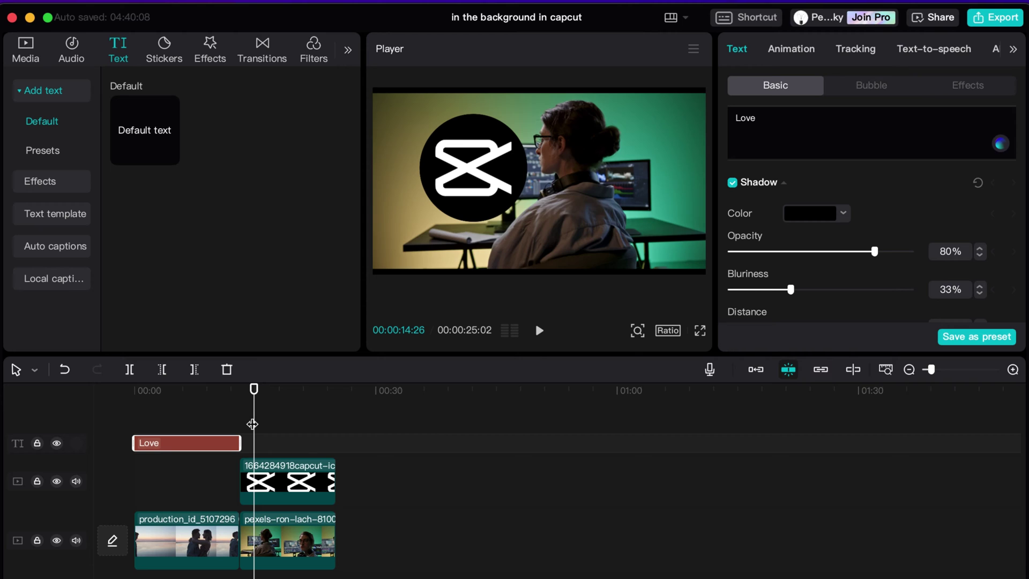
{"action": "left_click_drag", "start_coordinate": [252, 424], "coordinate": [278, 423]}
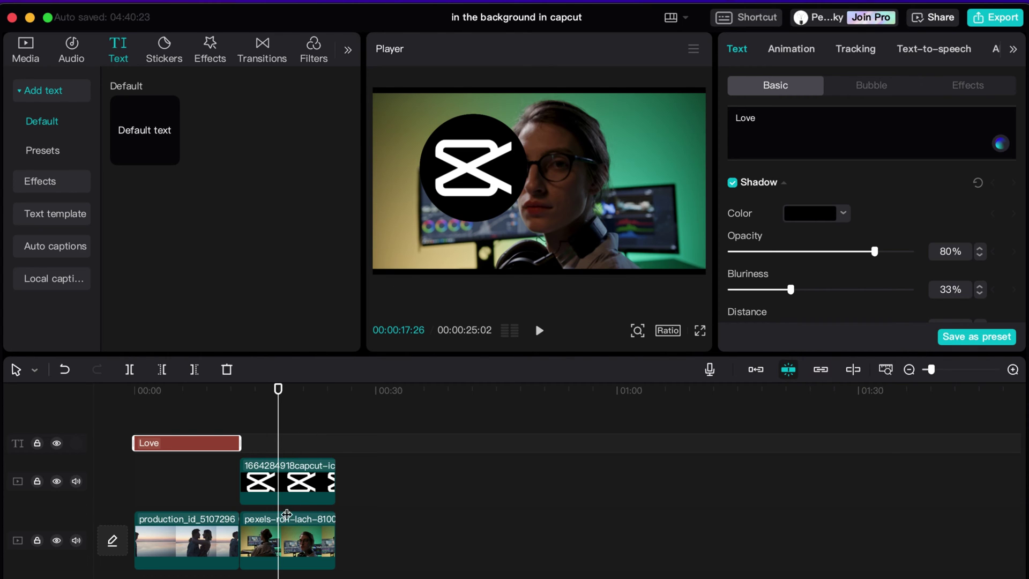
{"action": "left_click", "coordinate": [294, 533]}
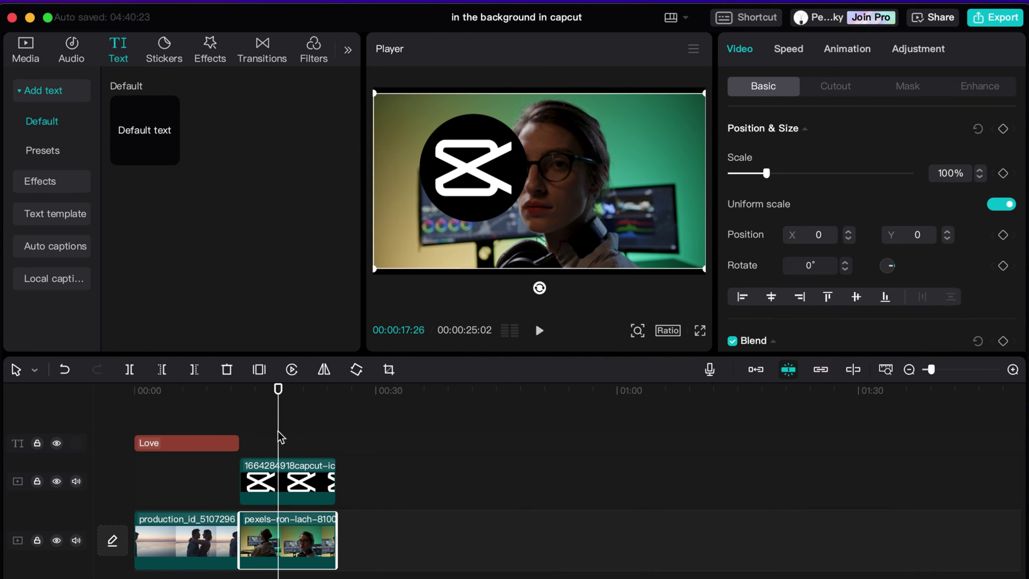
{"action": "left_click", "coordinate": [204, 442]}
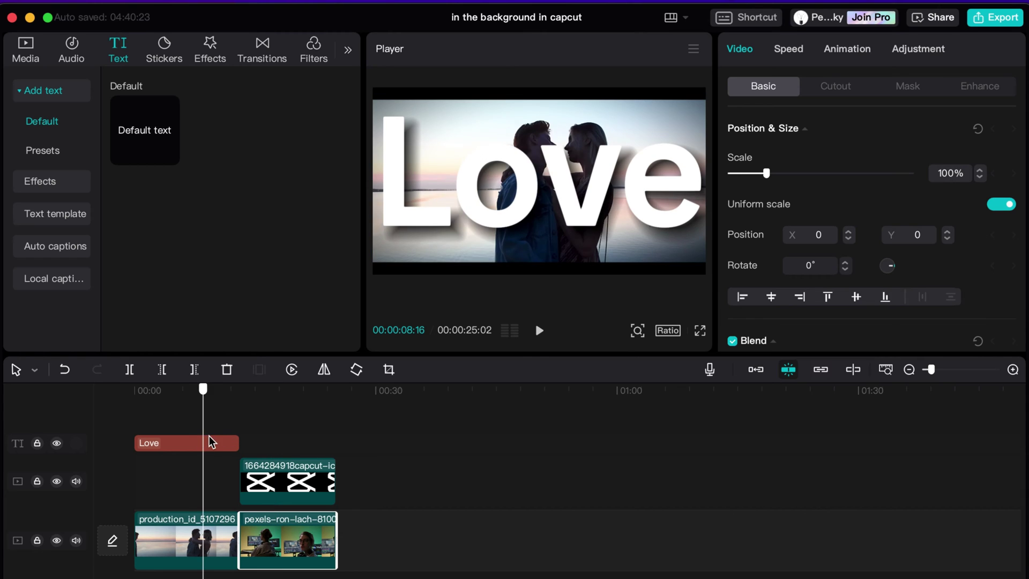
{"action": "left_click", "coordinate": [209, 533]}
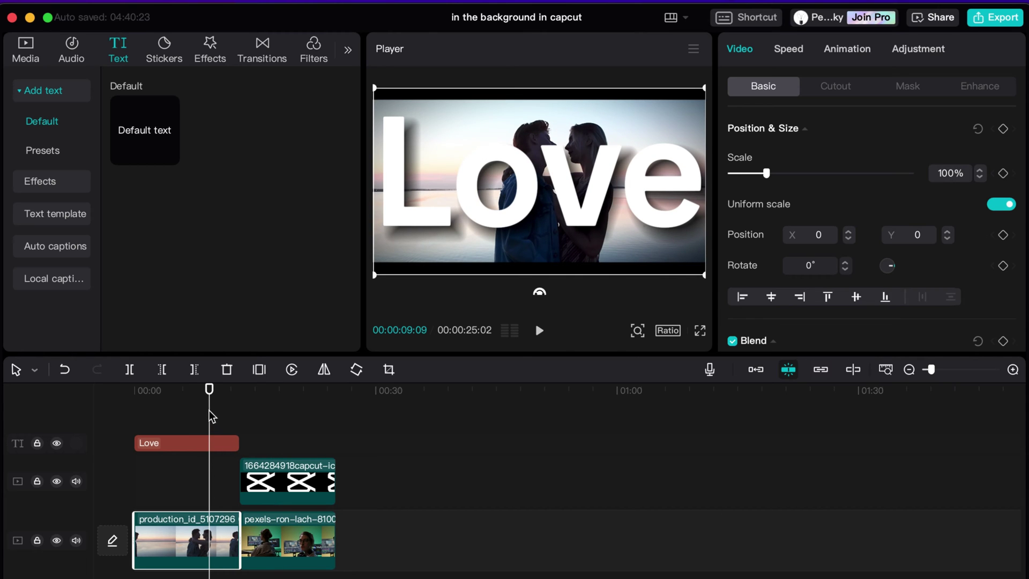
{"action": "left_click_drag", "start_coordinate": [212, 416], "coordinate": [281, 418]}
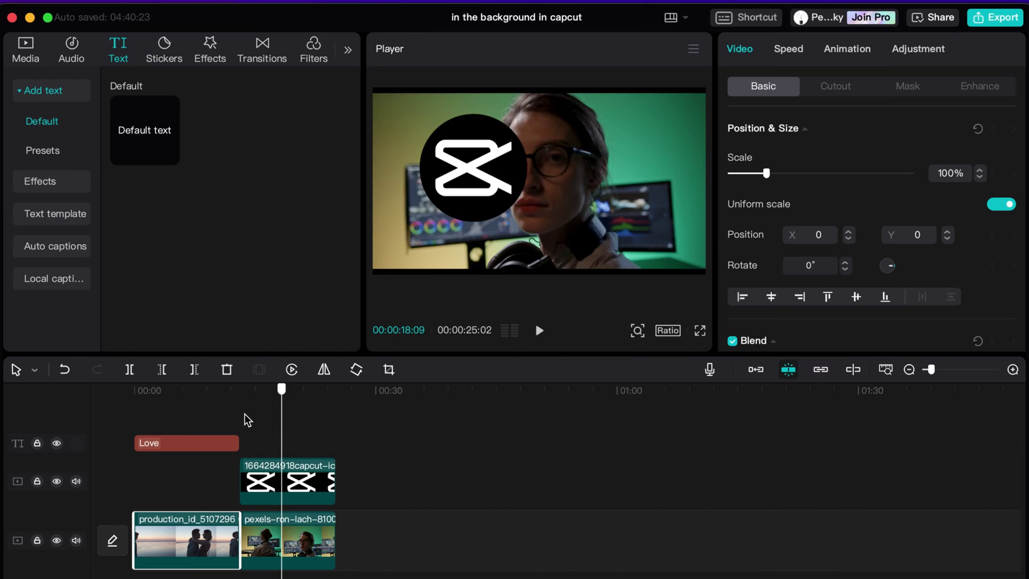
{"action": "left_click", "coordinate": [198, 435]}
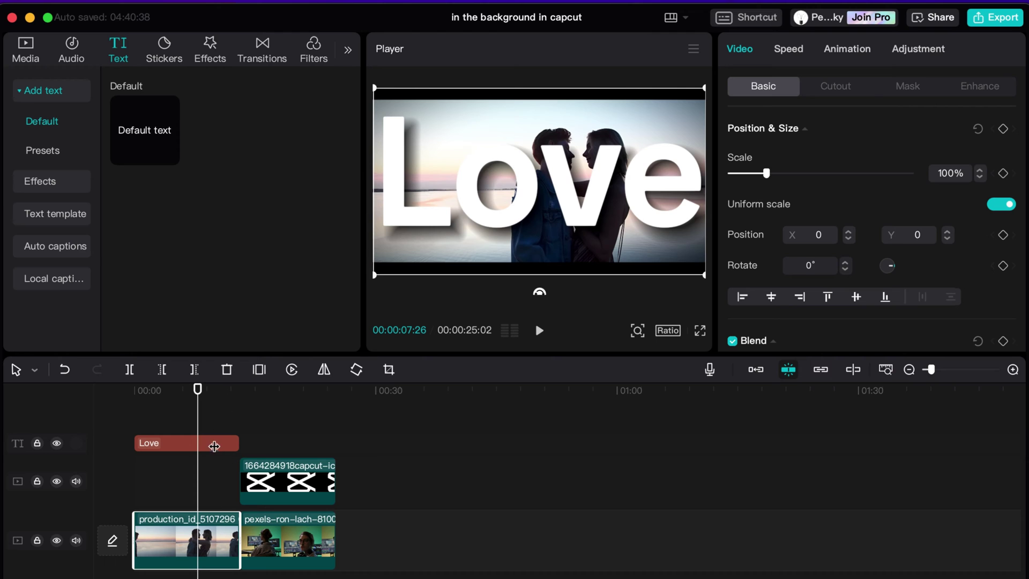
Export the video as a 4K, H.264, 30fps mov file
{"action": "left_click", "coordinate": [987, 20]}
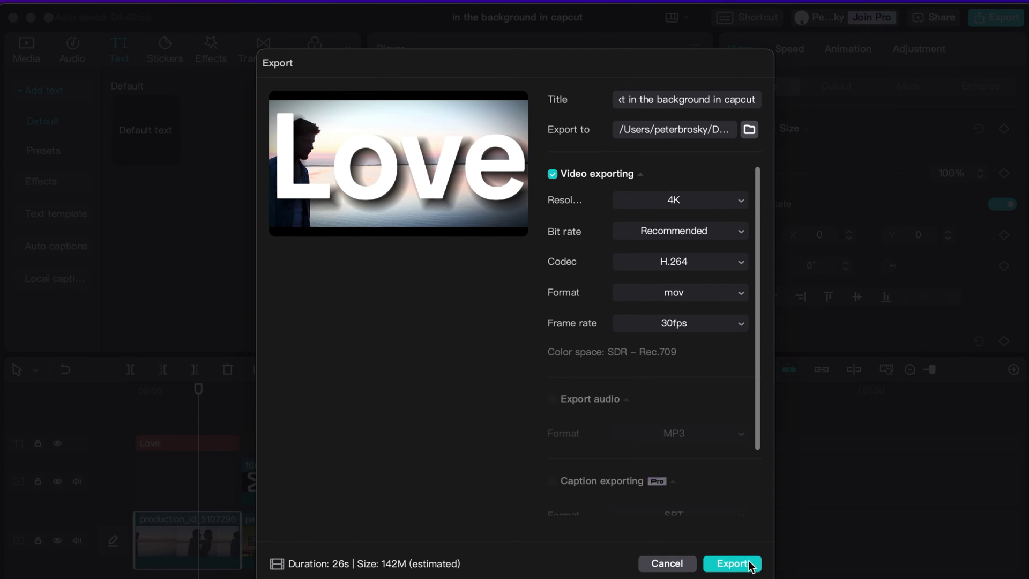
{"action": "left_click", "coordinate": [732, 564]}
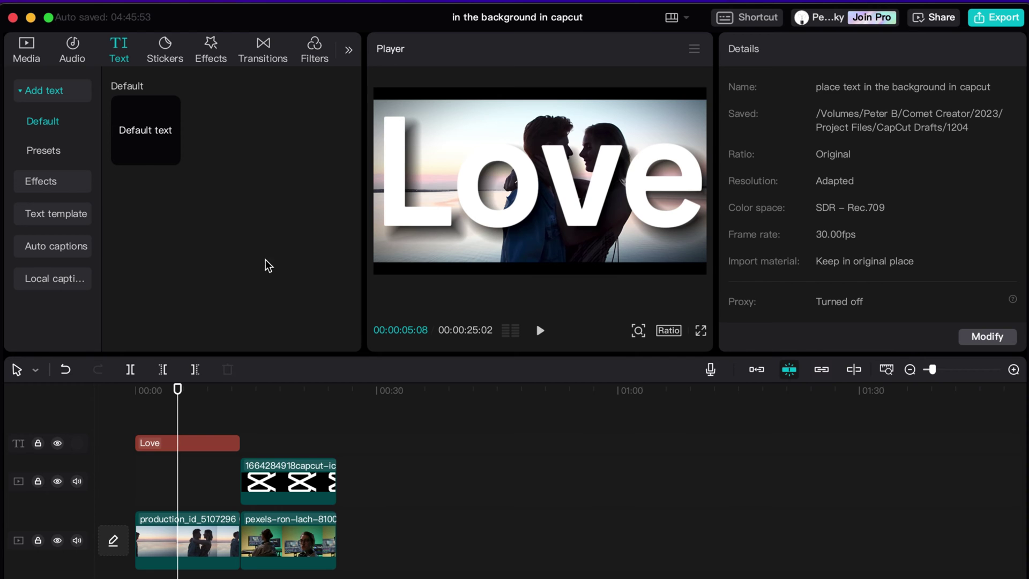
Import 'place text in the background in capcut.mov' from the Desktop into the media library
{"action": "left_click", "coordinate": [26, 51]}
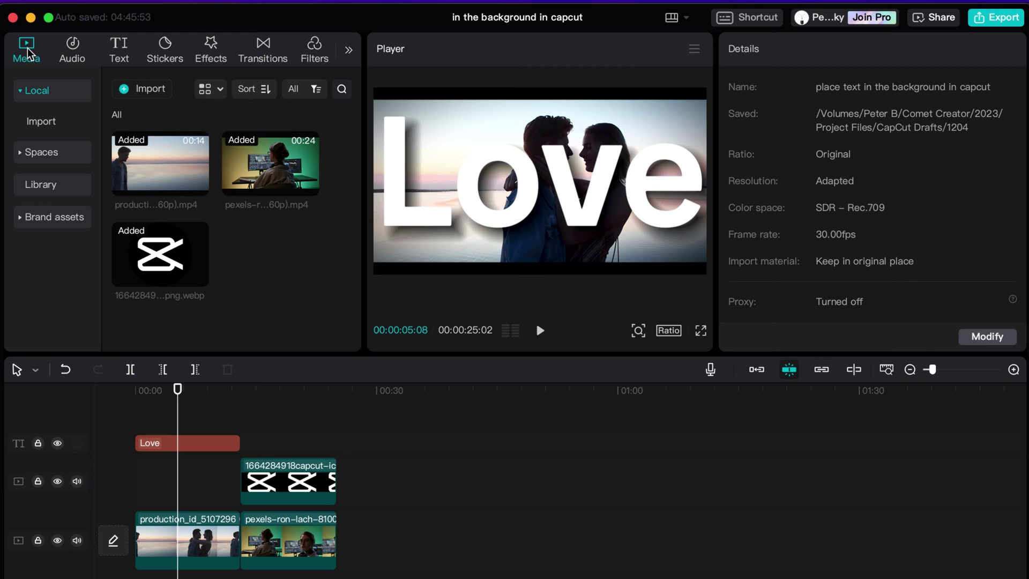
{"action": "left_click", "coordinate": [137, 88]}
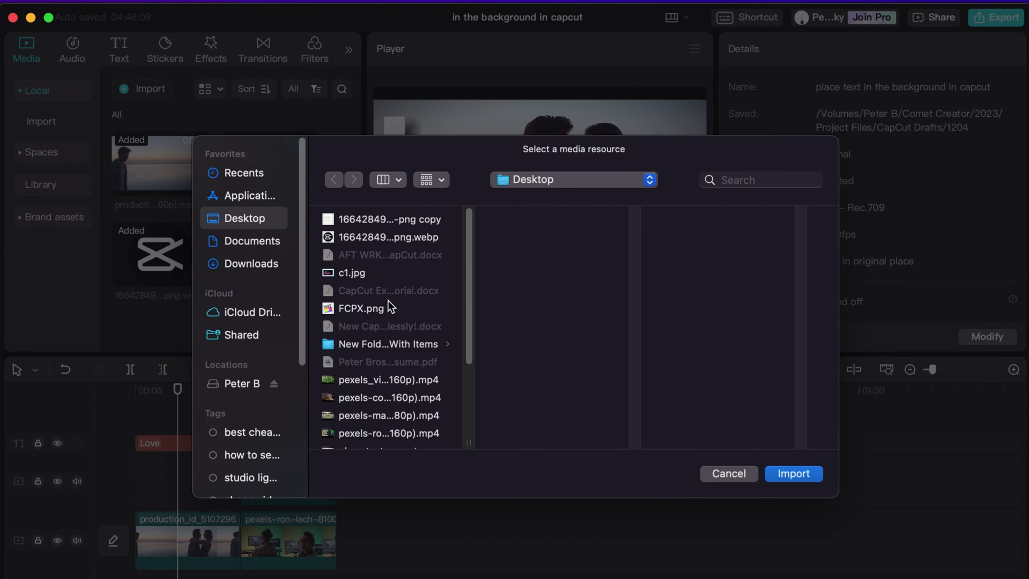
{"action": "scroll", "coordinate": [382, 325], "scroll_direction": "down", "scroll_amount": 5}
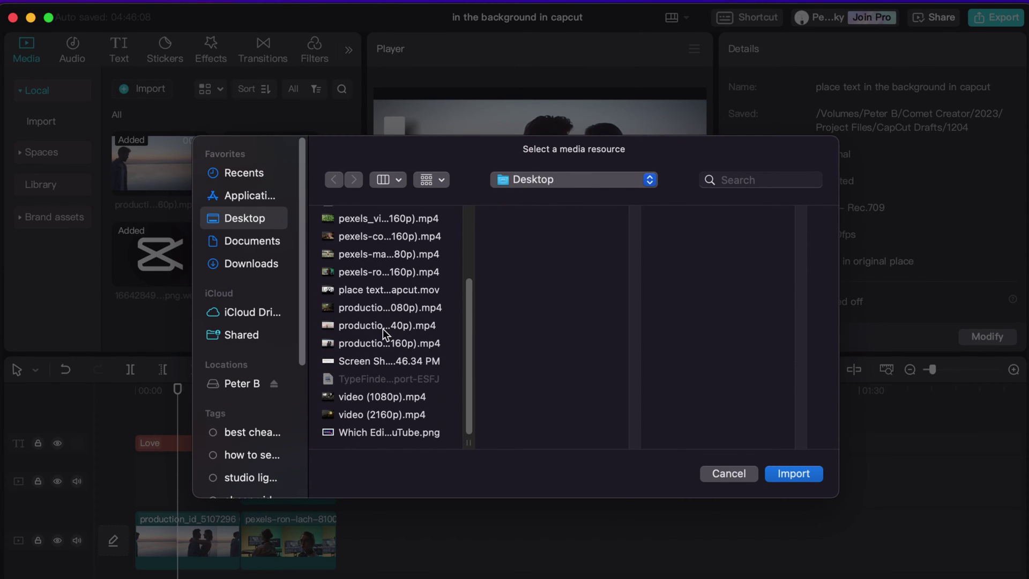
{"action": "left_click", "coordinate": [367, 288]}
{"action": "left_click", "coordinate": [792, 475]}
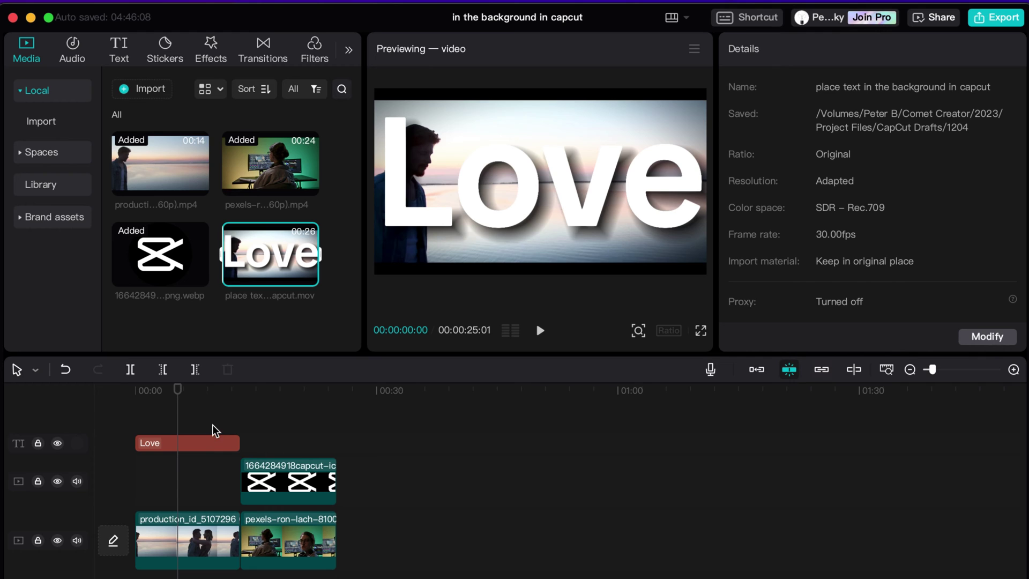
Delete the Love and logo clips, lift the beach and studio clips, and put the Love video underneath
{"action": "left_click_drag", "start_coordinate": [150, 417], "coordinate": [306, 468]}
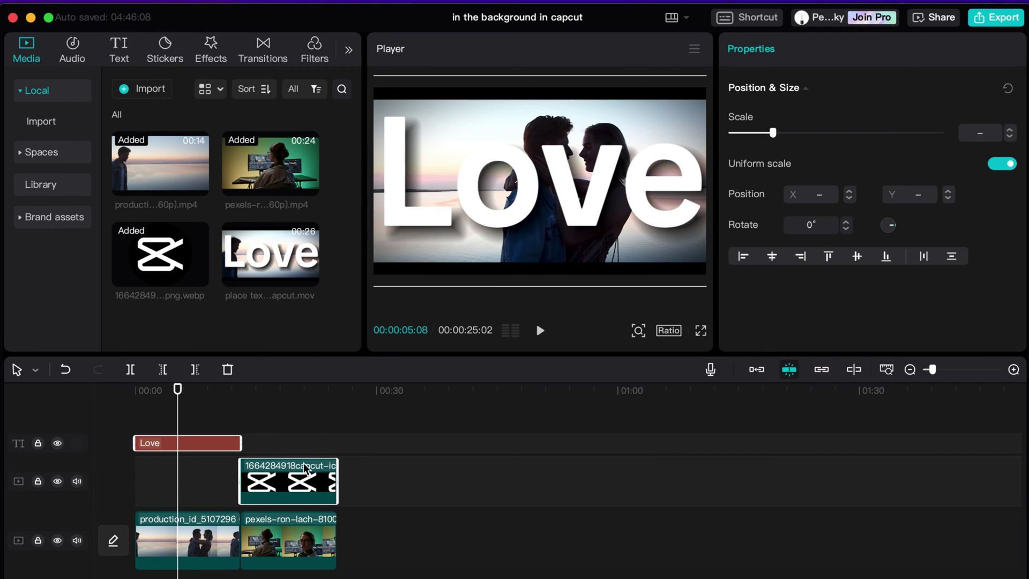
{"action": "key", "text": "Delete"}
{"action": "left_click_drag", "start_coordinate": [180, 444], "coordinate": [283, 535]}
{"action": "left_click_drag", "start_coordinate": [195, 503], "coordinate": [196, 455]}
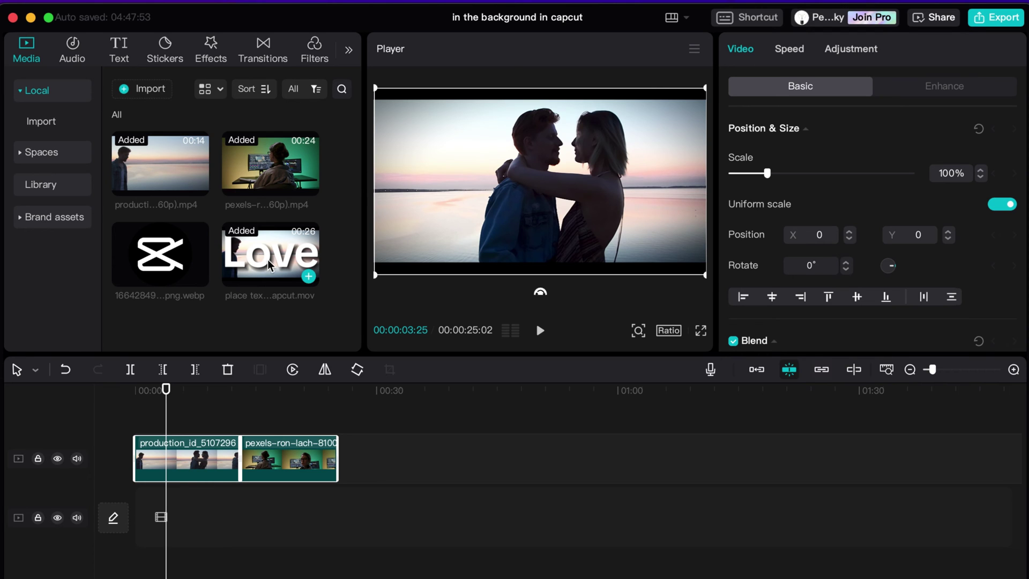
{"action": "left_click_drag", "start_coordinate": [275, 250], "coordinate": [170, 508]}
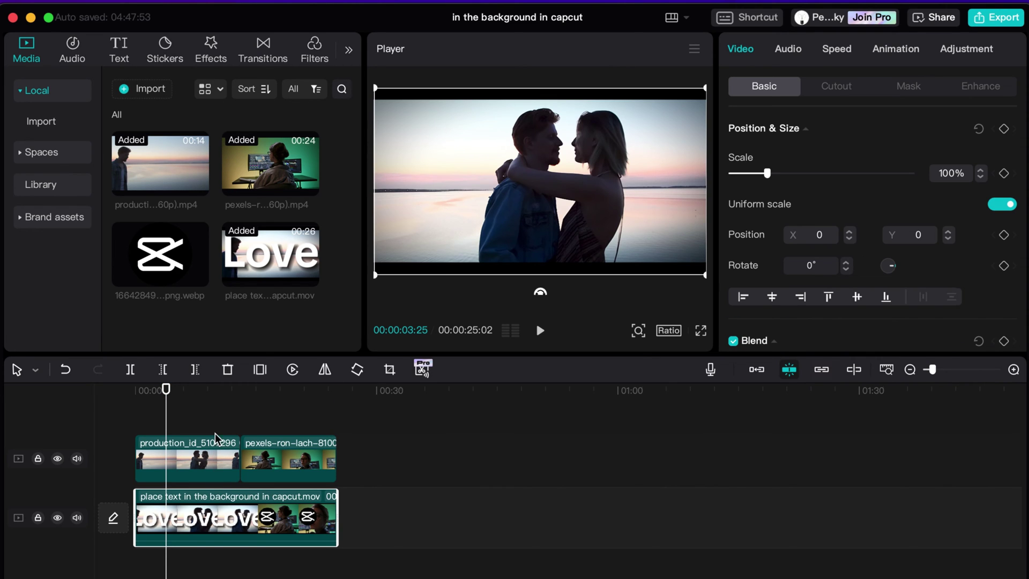
{"action": "left_click_drag", "start_coordinate": [167, 390], "coordinate": [192, 390]}
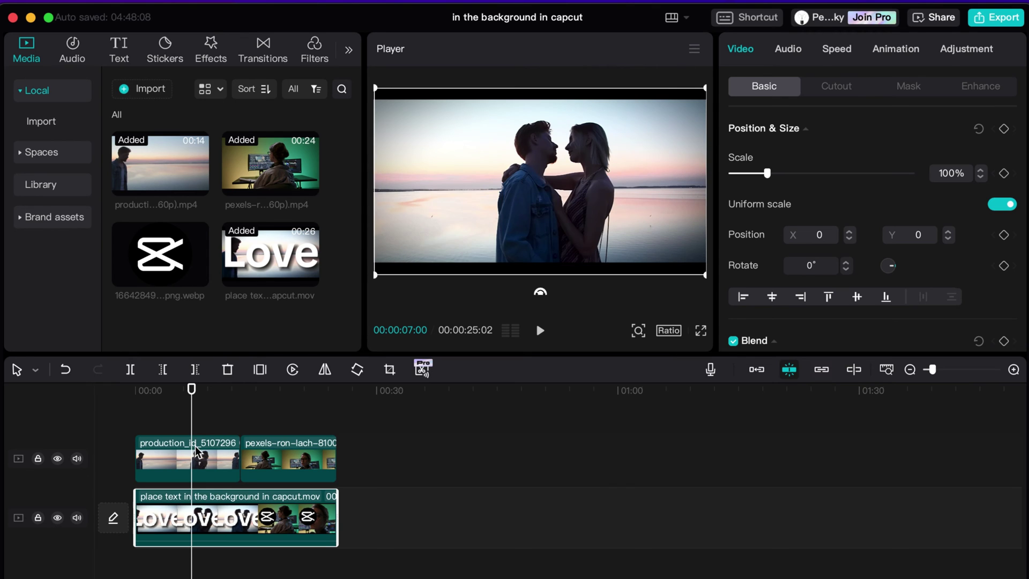
Turn on Auto cutout for the upper beach clip in its Cutout settings
{"action": "left_click", "coordinate": [198, 454]}
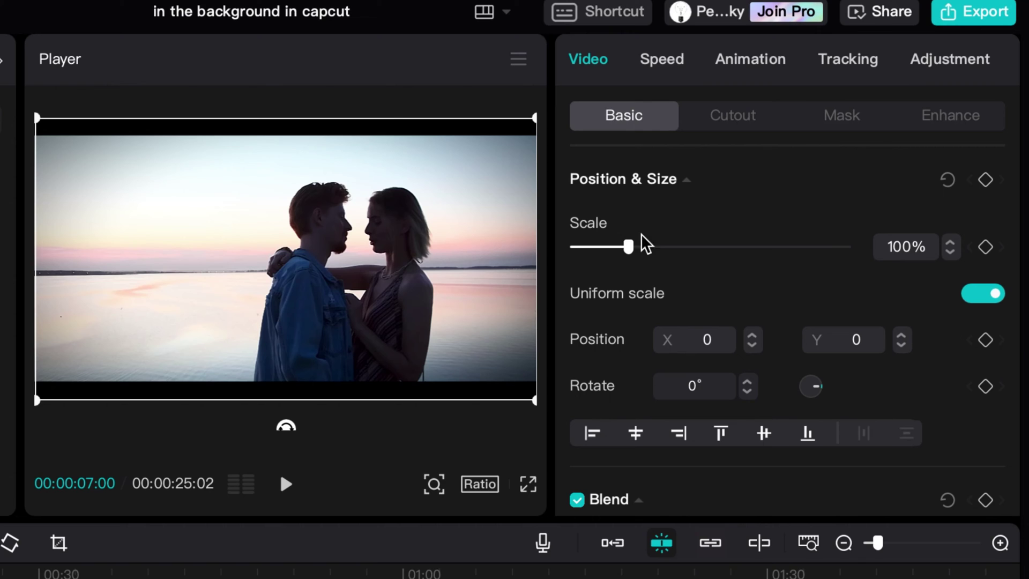
{"action": "left_click", "coordinate": [739, 126]}
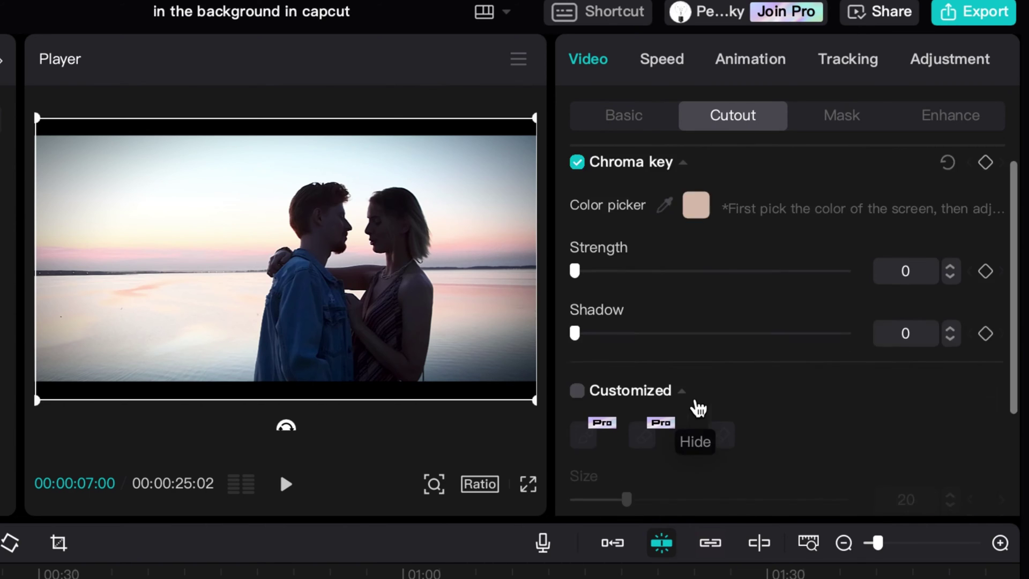
{"action": "scroll", "coordinate": [699, 408], "scroll_direction": "down", "scroll_amount": 2}
{"action": "scroll", "coordinate": [699, 411], "scroll_direction": "down", "scroll_amount": 1}
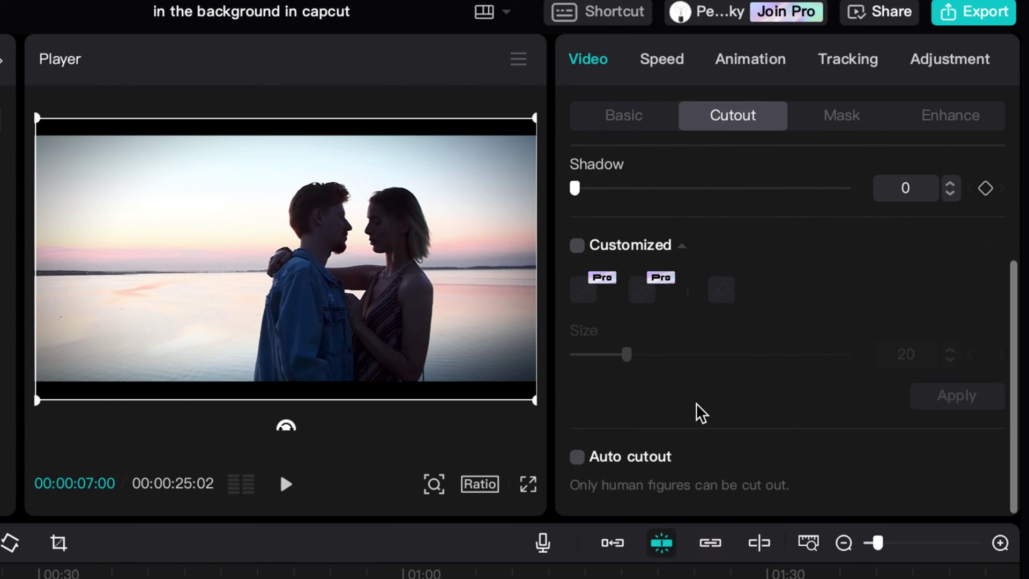
{"action": "left_click", "coordinate": [577, 461]}
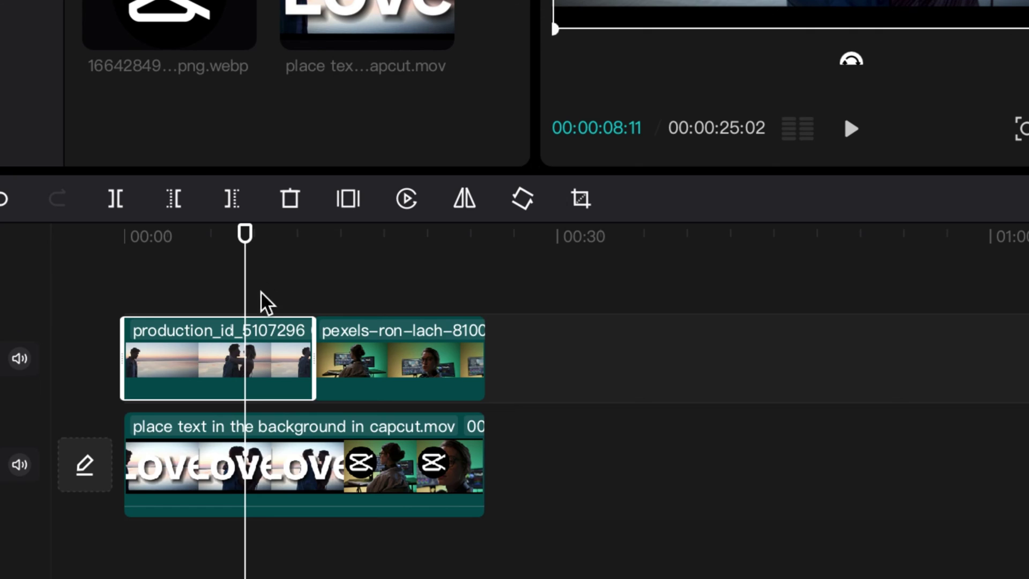
Select the lower Love video clip, then reselect the upper beach clip to check the result
{"action": "left_click", "coordinate": [236, 434]}
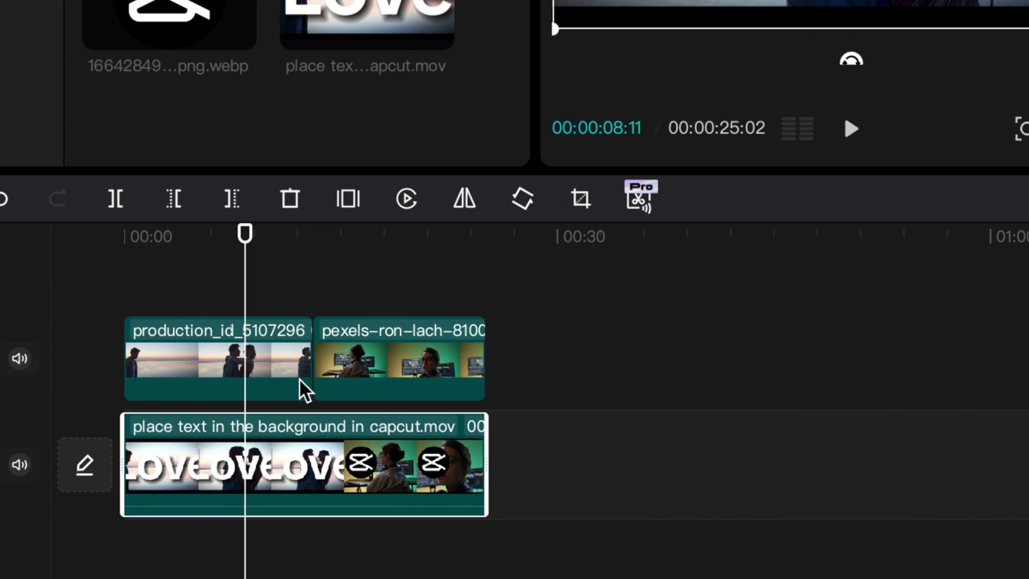
{"action": "mouse_move", "coordinate": [167, 454]}
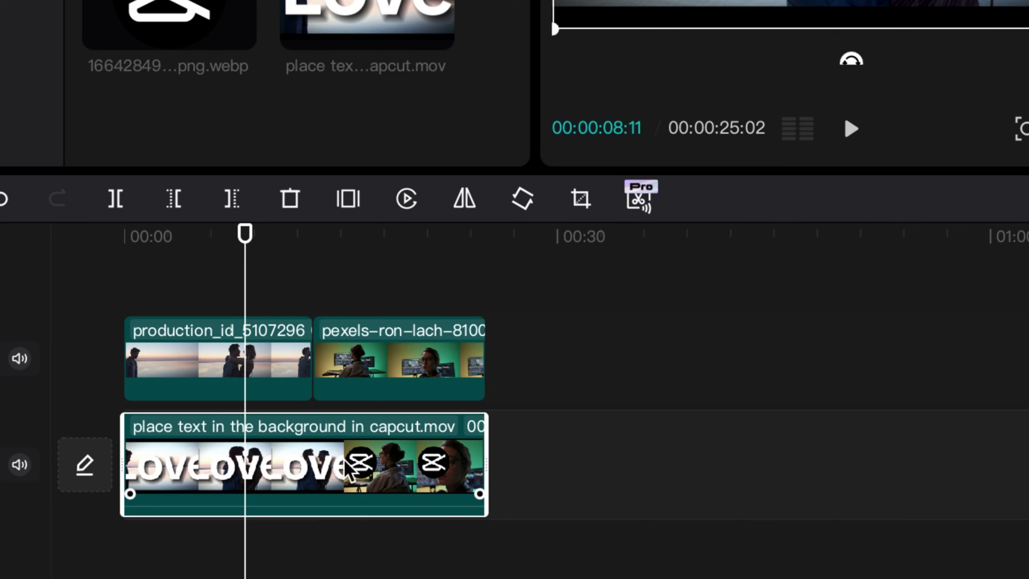
{"action": "left_click", "coordinate": [251, 368]}
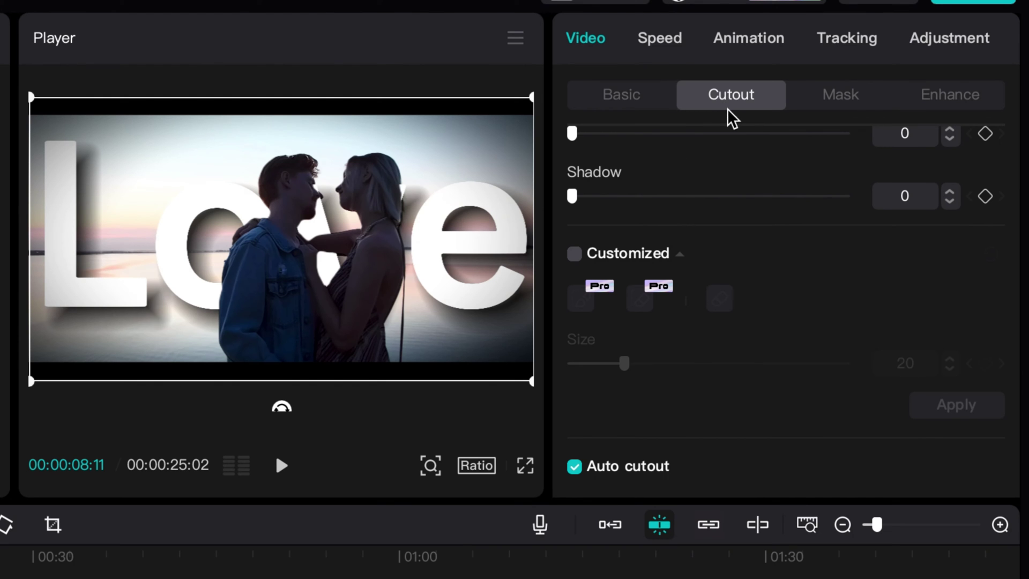
{"action": "scroll", "coordinate": [716, 367], "scroll_direction": "down", "scroll_amount": 1}
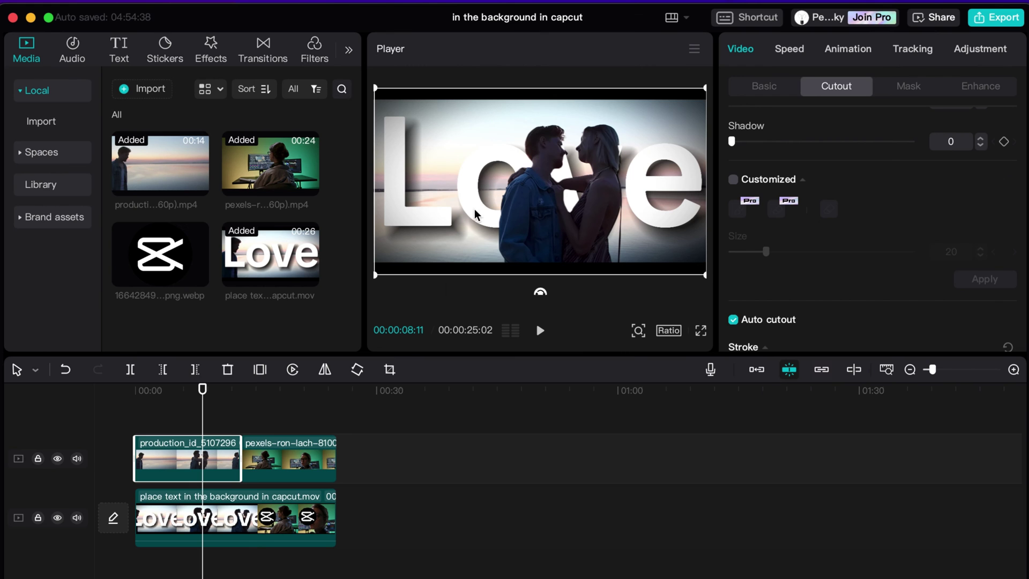
{"action": "left_click", "coordinate": [293, 398]}
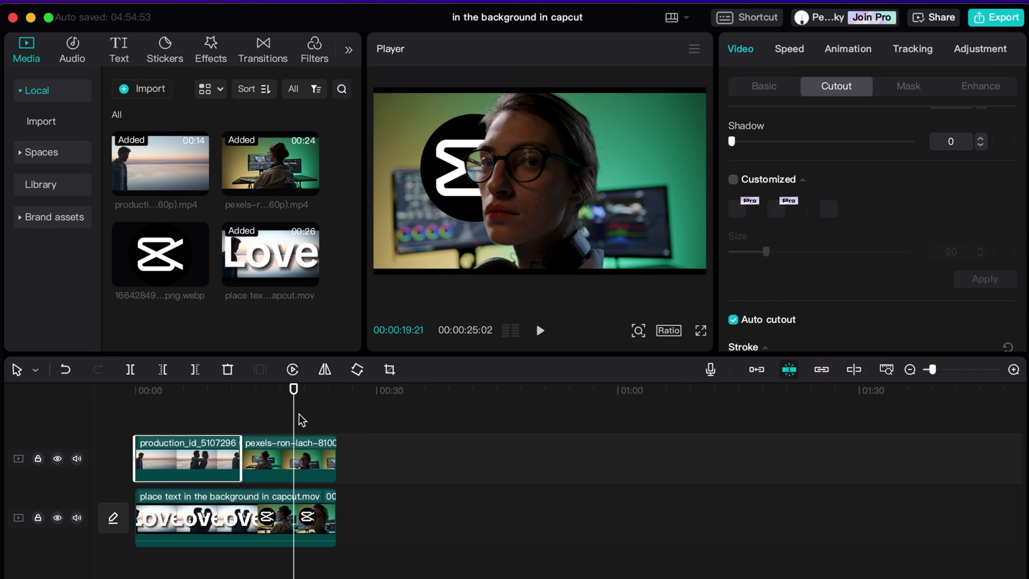
{"action": "mouse_move", "coordinate": [294, 419]}
{"action": "left_mouse_down"}
{"action": "mouse_move", "coordinate": [276, 420]}
{"action": "mouse_move", "coordinate": [289, 420]}
{"action": "left_mouse_up"}
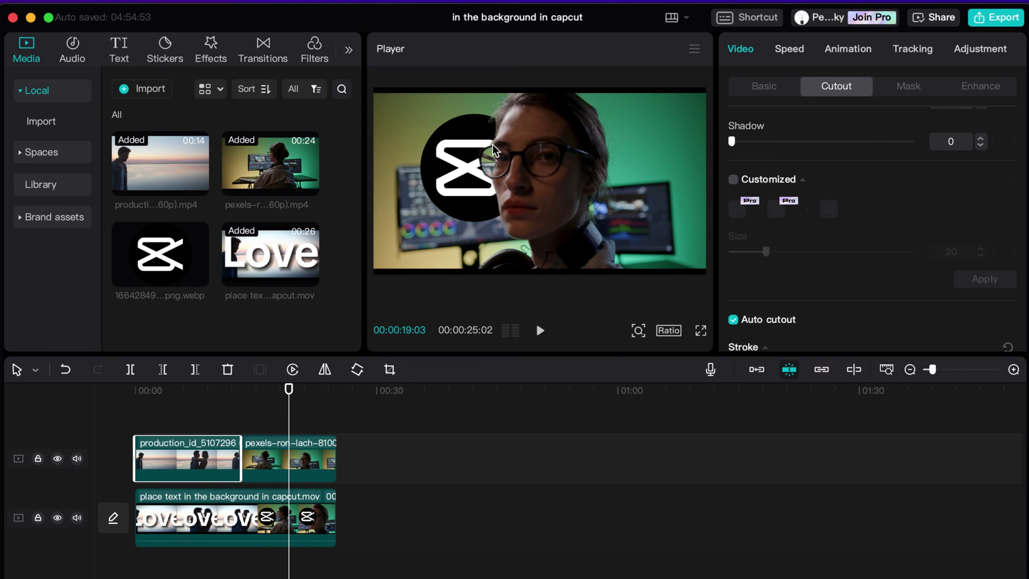
{"action": "left_click", "coordinate": [207, 397]}
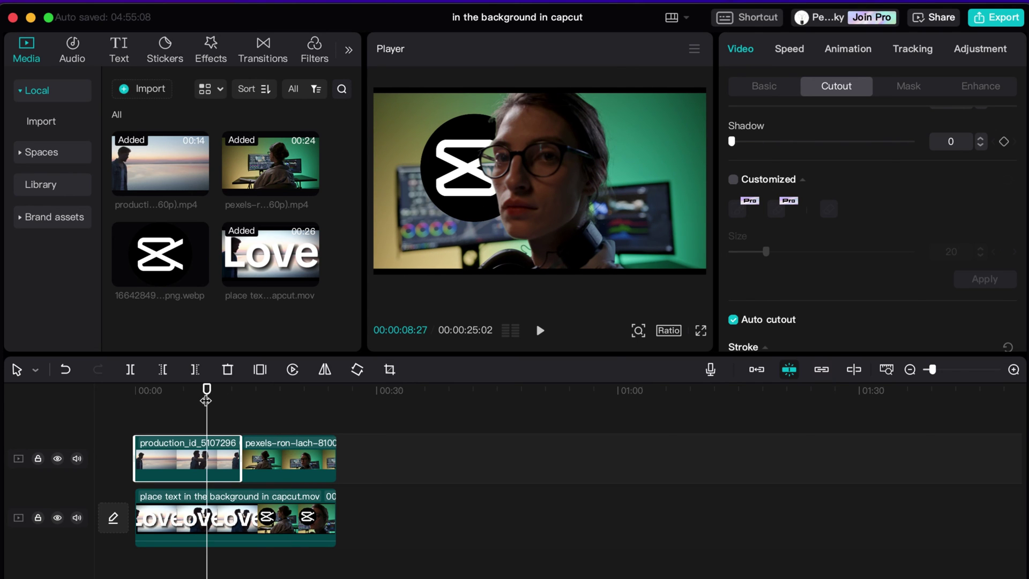